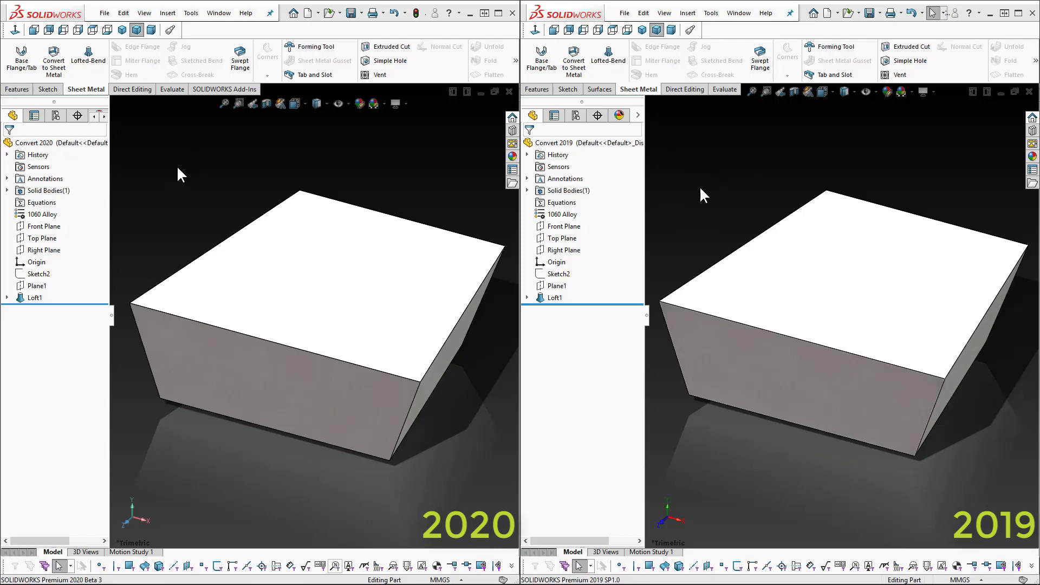
# Step: In both versions, use the steel English-units sample gauge table at 14 Gauge
pyautogui.click(177, 169)
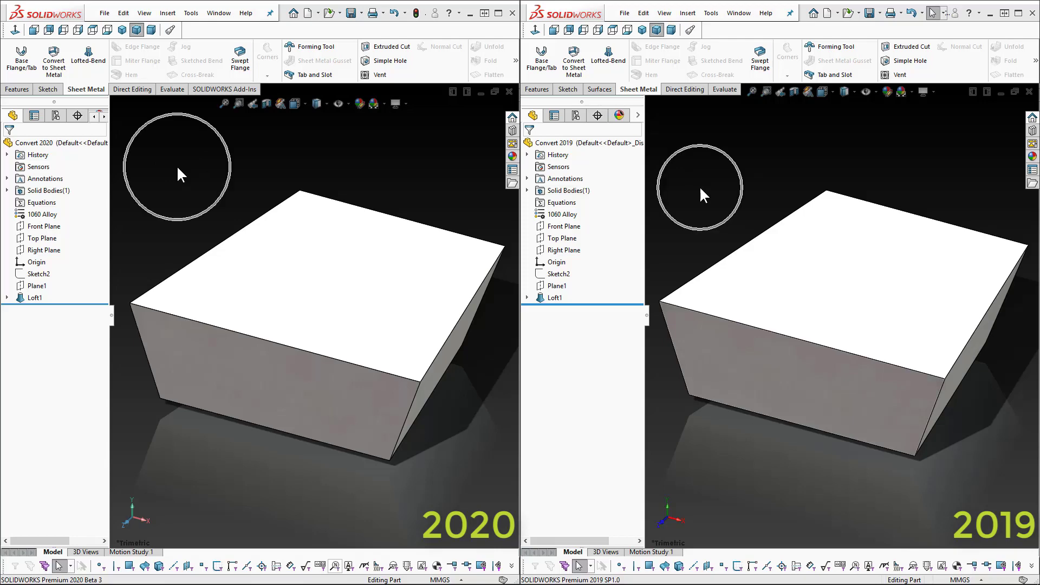
pyautogui.click(55, 64)
pyautogui.click(10, 214)
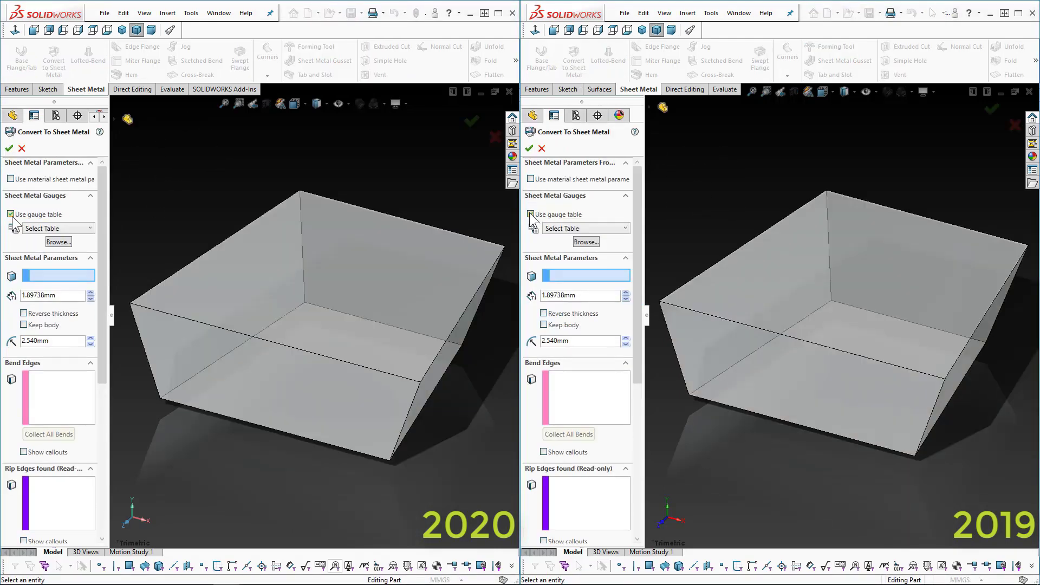
pyautogui.click(531, 214)
pyautogui.click(624, 230)
pyautogui.click(50, 230)
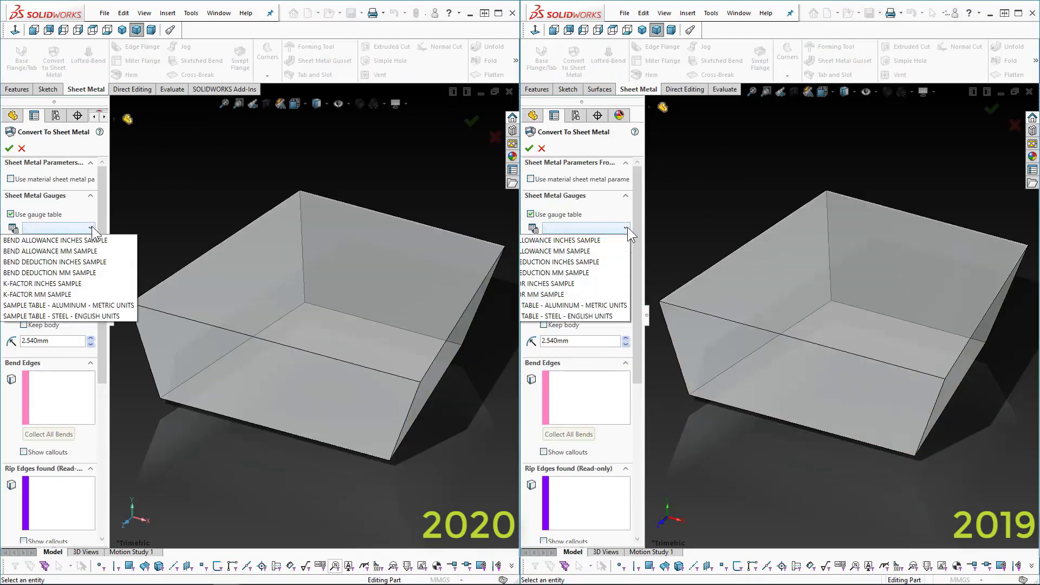
pyautogui.click(70, 316)
pyautogui.click(587, 316)
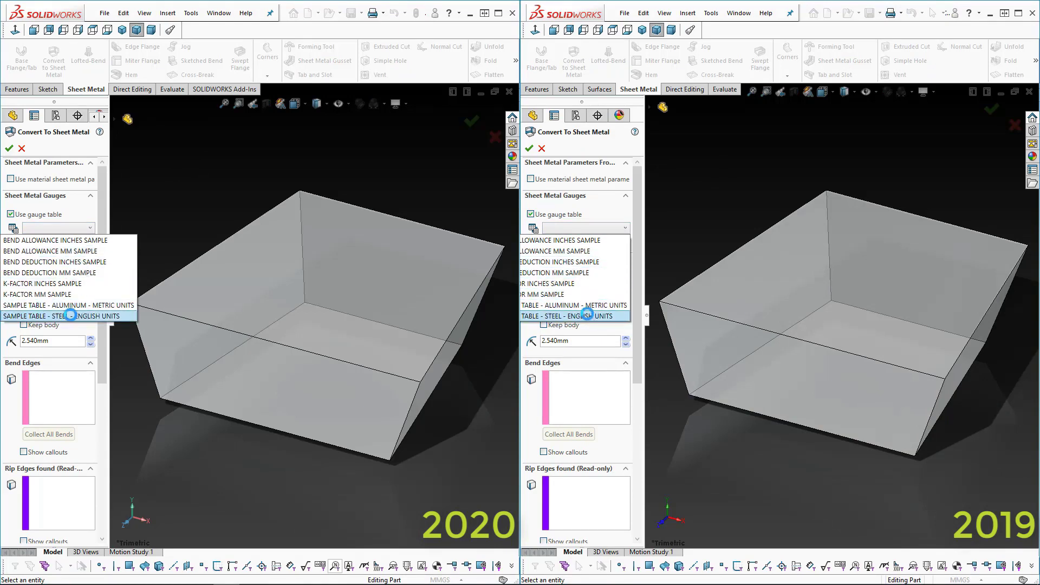
pyautogui.click(90, 305)
pyautogui.click(625, 305)
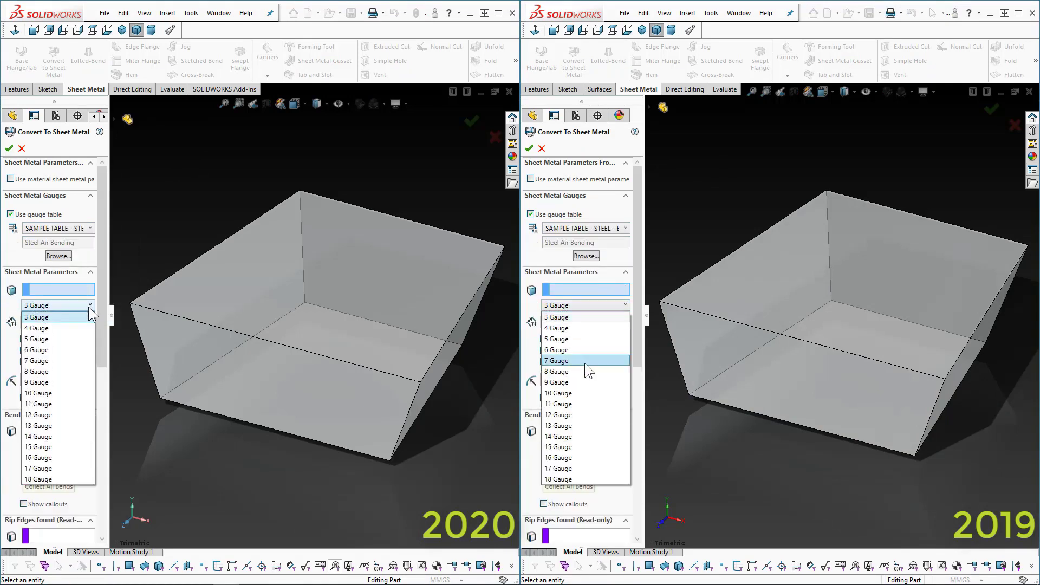
pyautogui.click(49, 436)
pyautogui.click(565, 436)
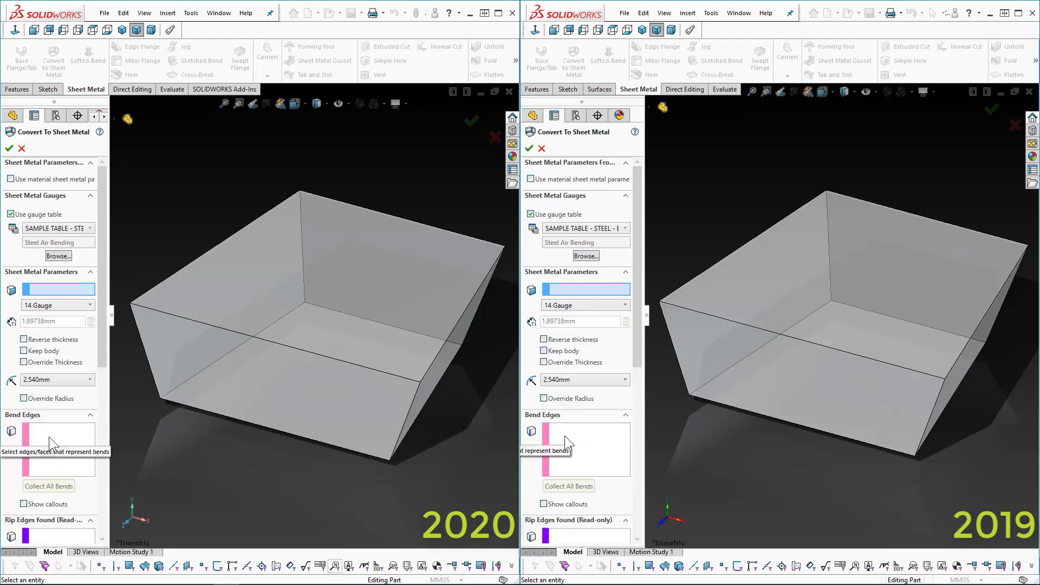
# Step: Fix each box's bottom face and mark its three bottom edges as bends
pyautogui.click(215, 412)
pyautogui.click(750, 407)
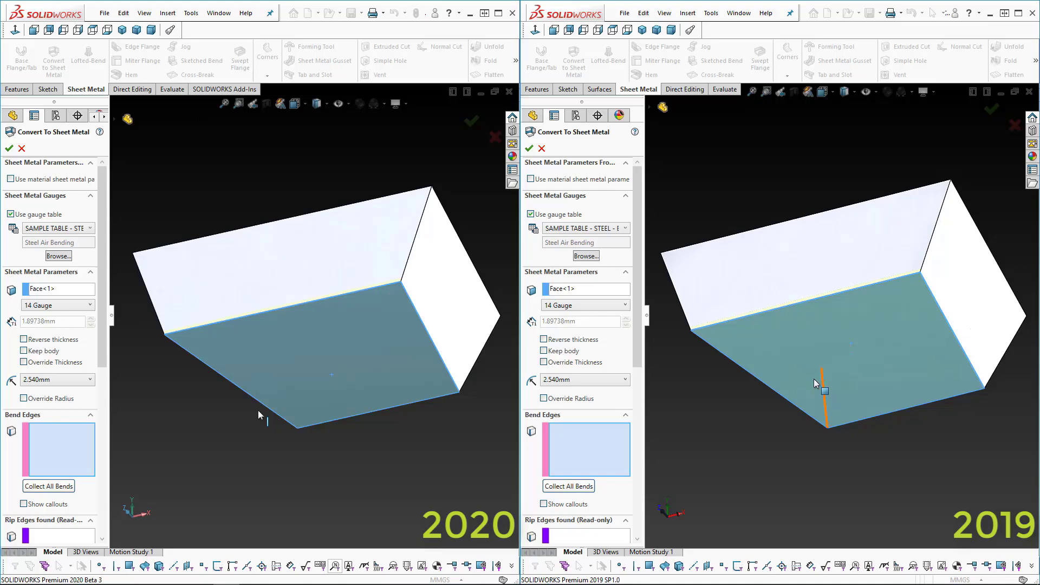
pyautogui.click(783, 399)
pyautogui.click(255, 401)
pyautogui.click(370, 415)
pyautogui.click(901, 413)
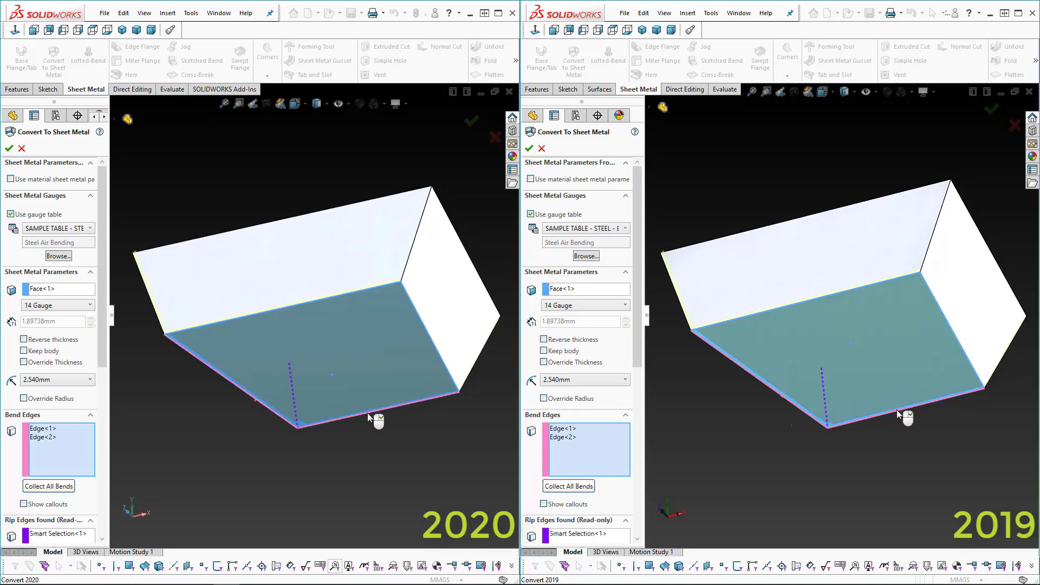
pyautogui.click(451, 379)
pyautogui.click(967, 354)
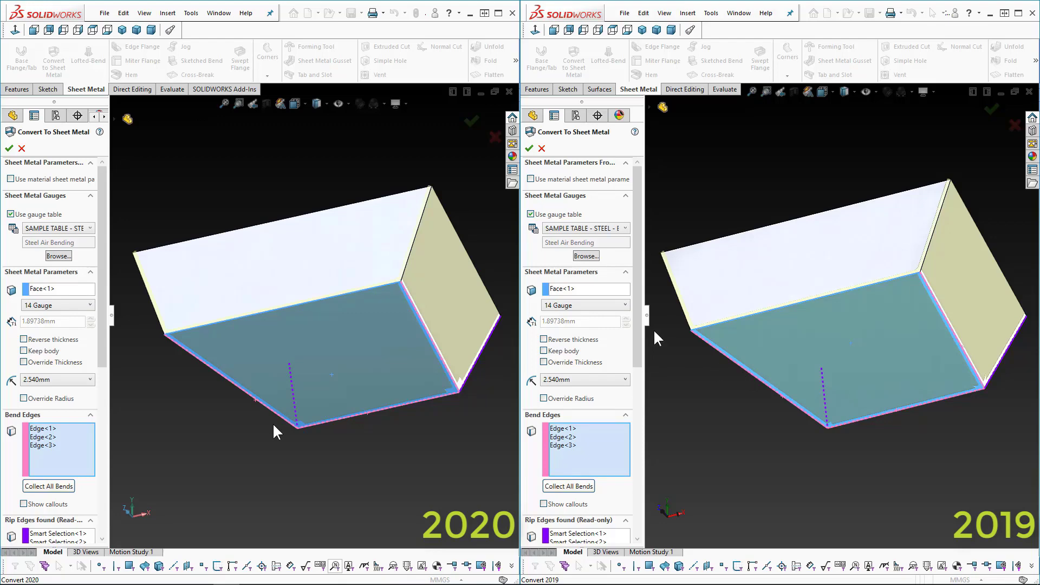
pyautogui.moveTo(647, 320); pyautogui.dragTo(641, 424)
pyautogui.moveTo(103, 324); pyautogui.dragTo(107, 450)
pyautogui.moveTo(641, 424); pyautogui.dragTo(641, 472)
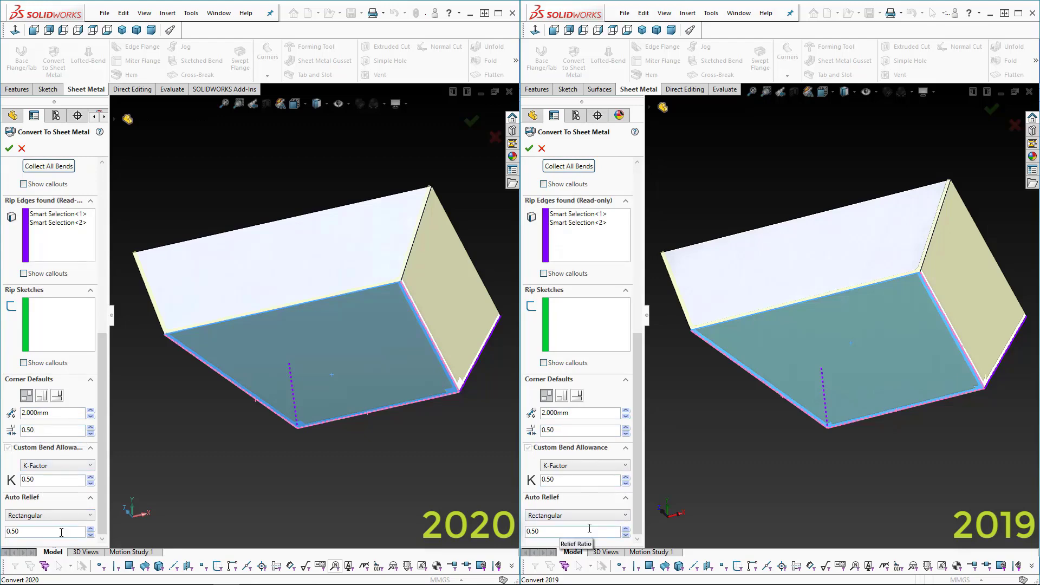
# Step: Confirm both 14 Gauge conversions, flatten them, and view the flat patterns from the top
pyautogui.click(10, 149)
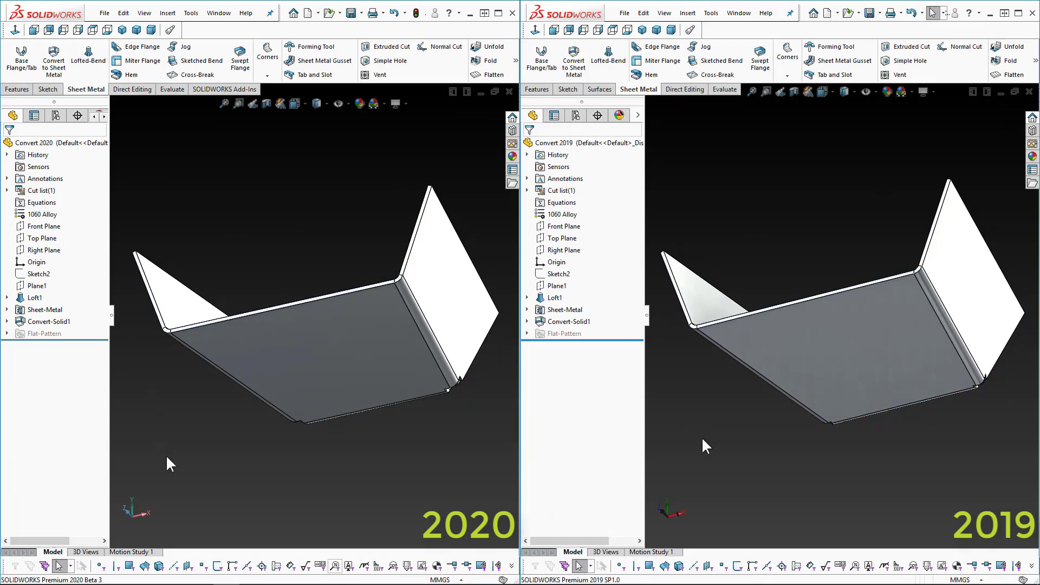
pyautogui.hotkey('ctrl', '7')
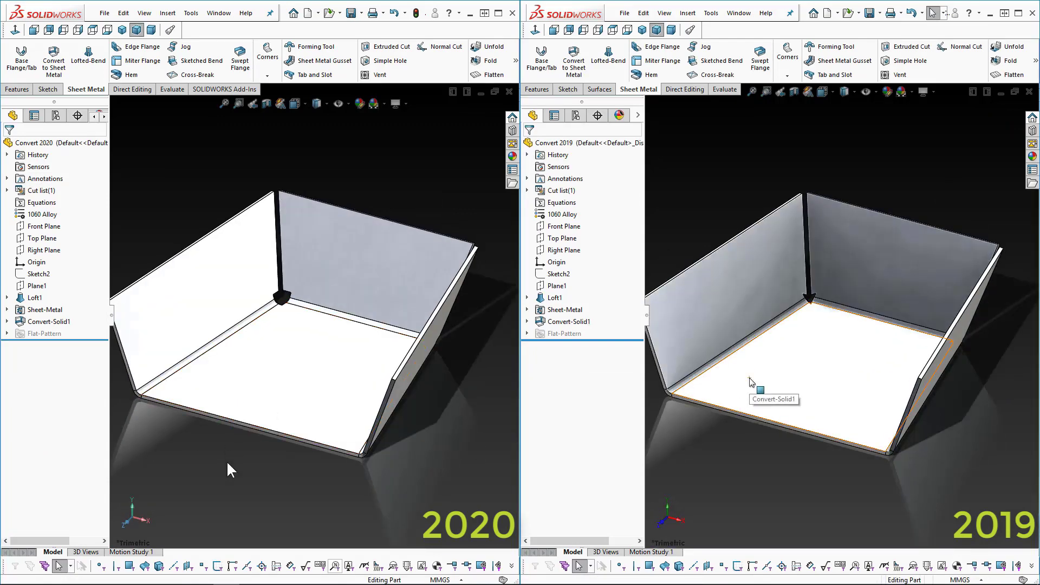
pyautogui.click(1003, 77)
pyautogui.click(481, 76)
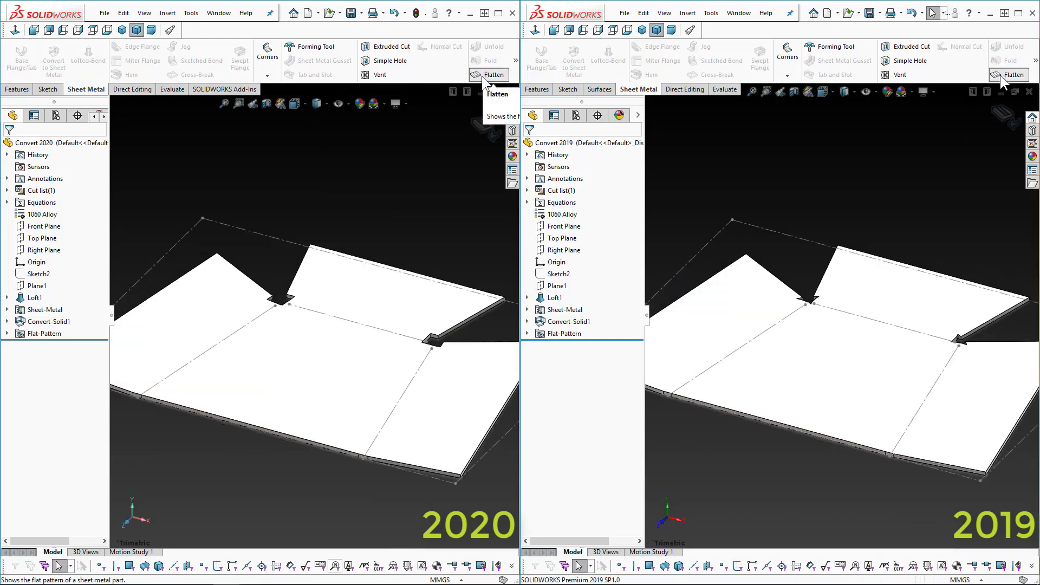
pyautogui.click(612, 31)
pyautogui.click(92, 30)
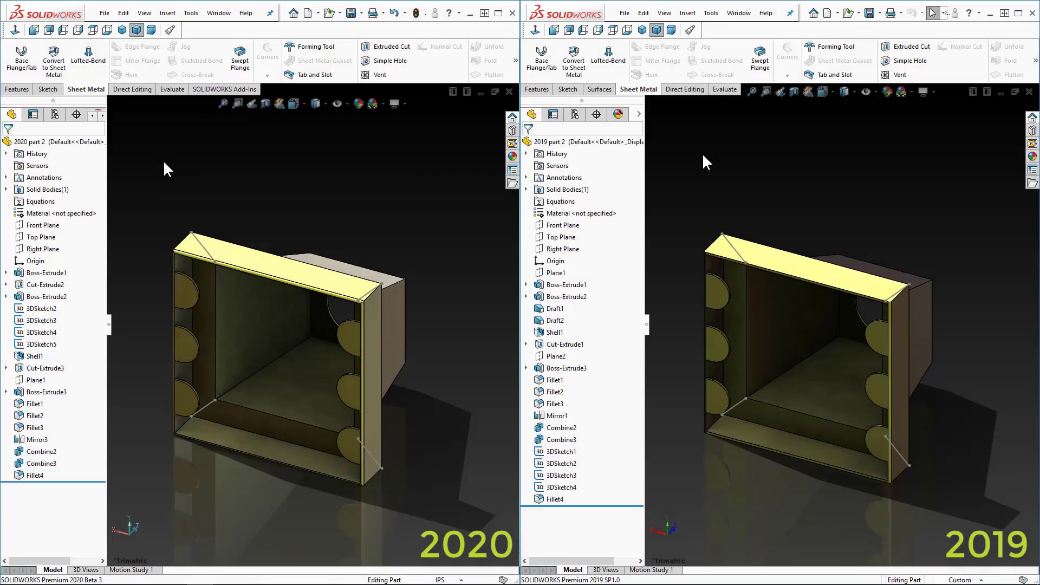
# Step: Zoom to the saved Tabs close-up, then switch to the saved Convert view
pyautogui.press('space')
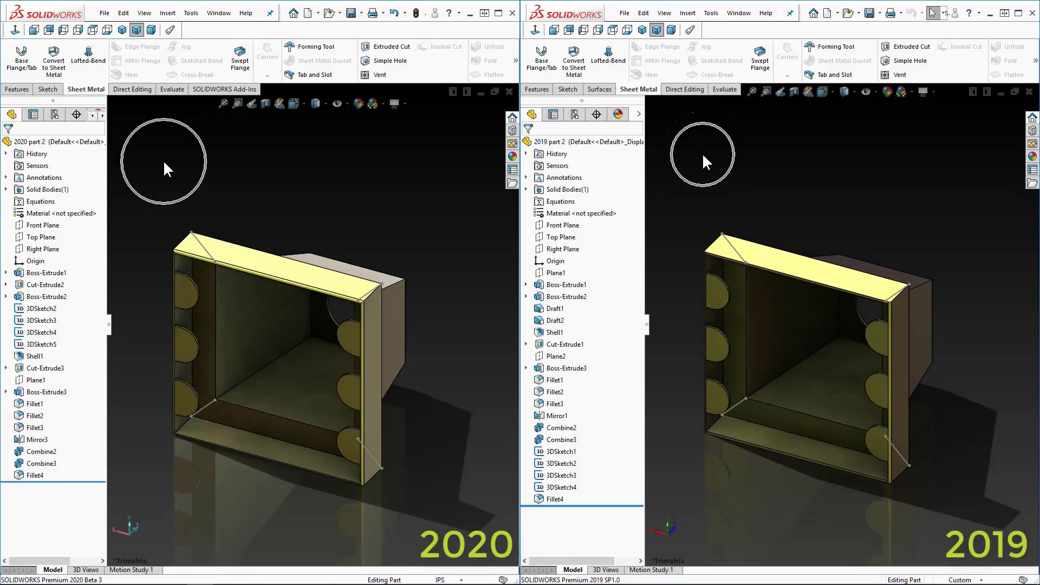
pyautogui.click(108, 247)
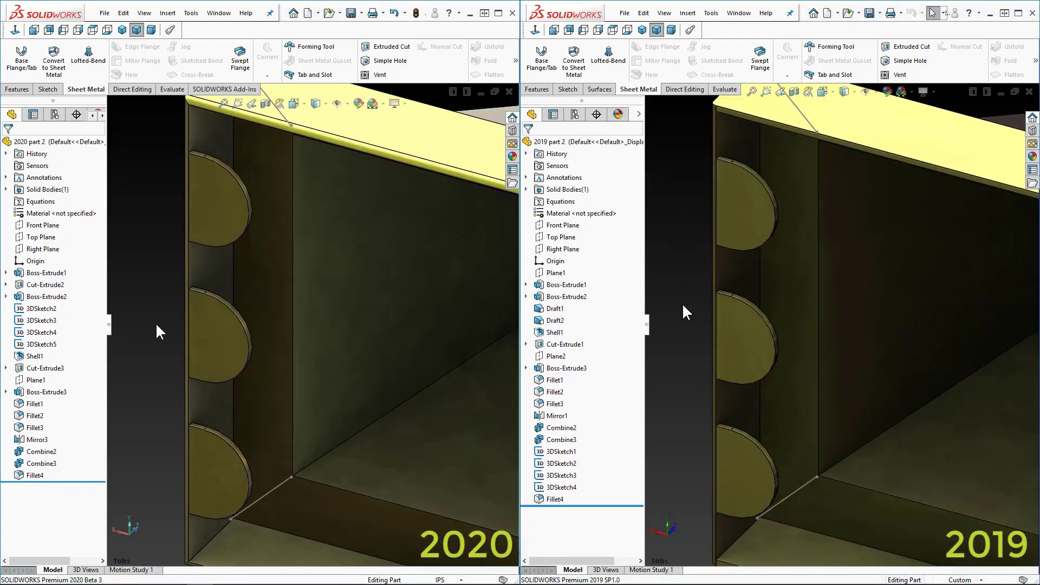
pyautogui.hotkey('ctrl', 'shift', 'z')
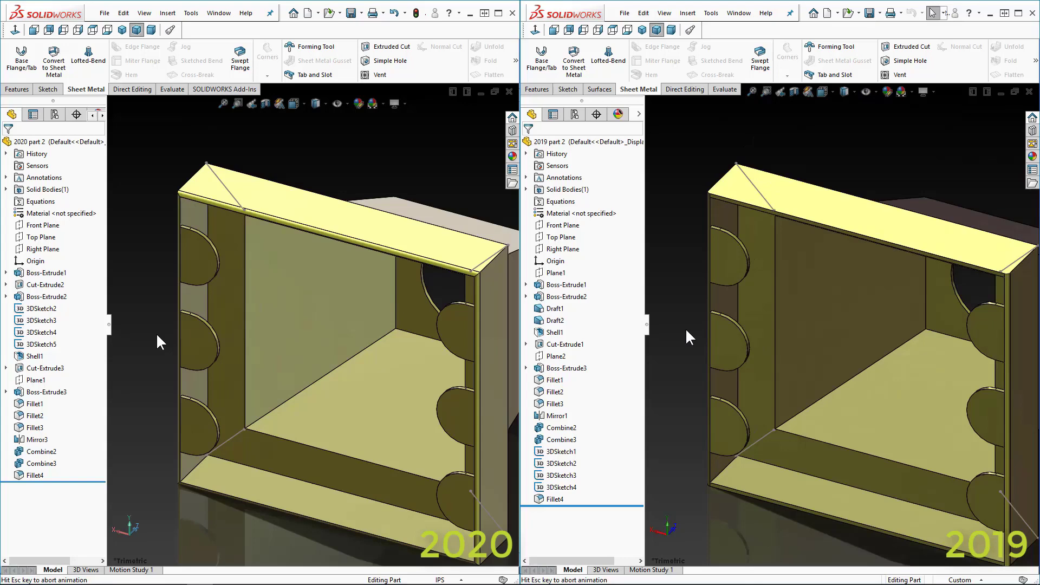
pyautogui.press('space')
pyautogui.click(121, 405)
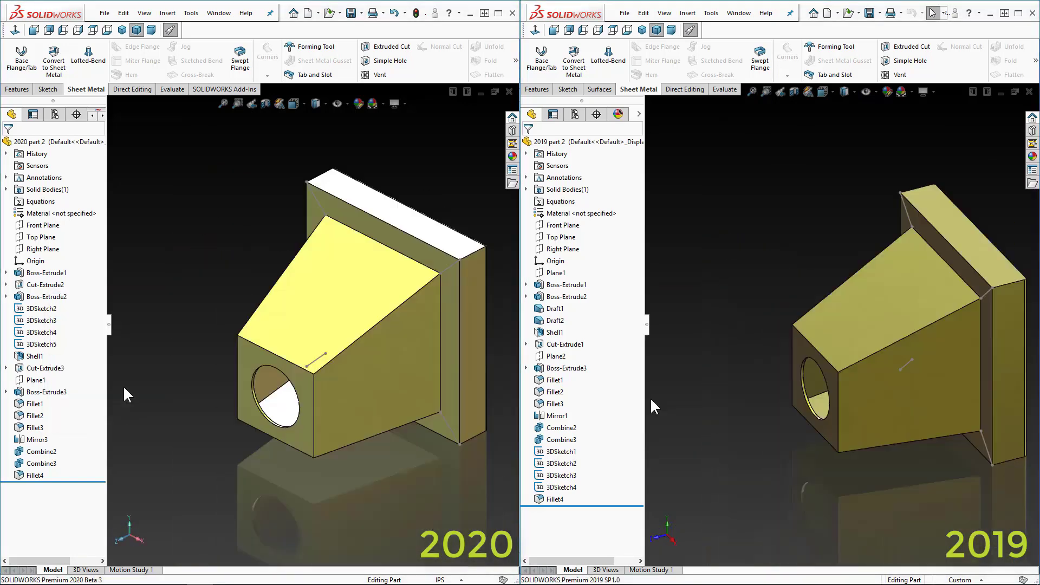
# Step: Start the conversion with the steel sample gauge table, 14 Gauge, and the front face fixed
pyautogui.click(54, 61)
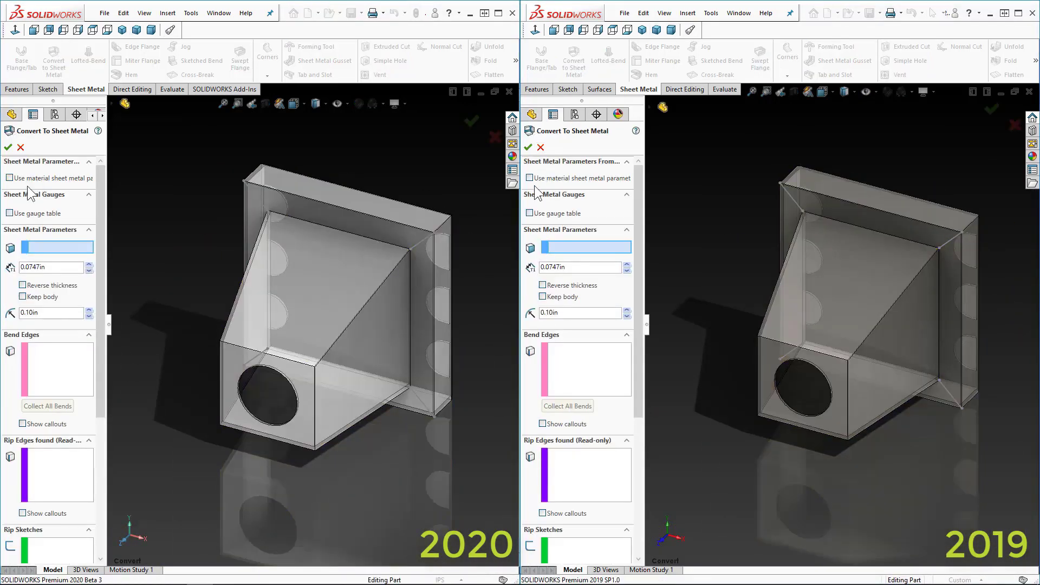
pyautogui.click(9, 213)
pyautogui.click(89, 227)
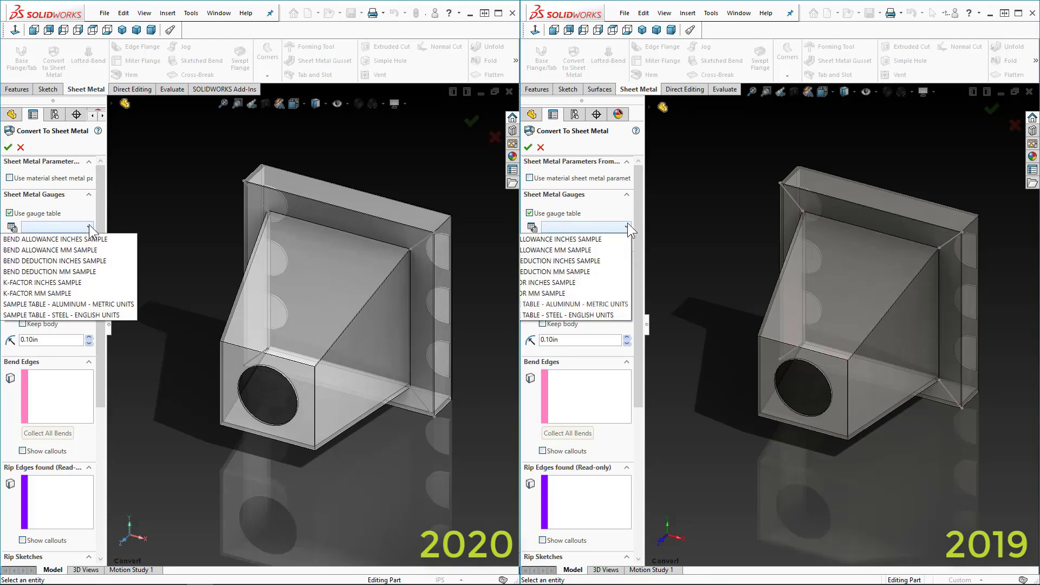
pyautogui.click(59, 307)
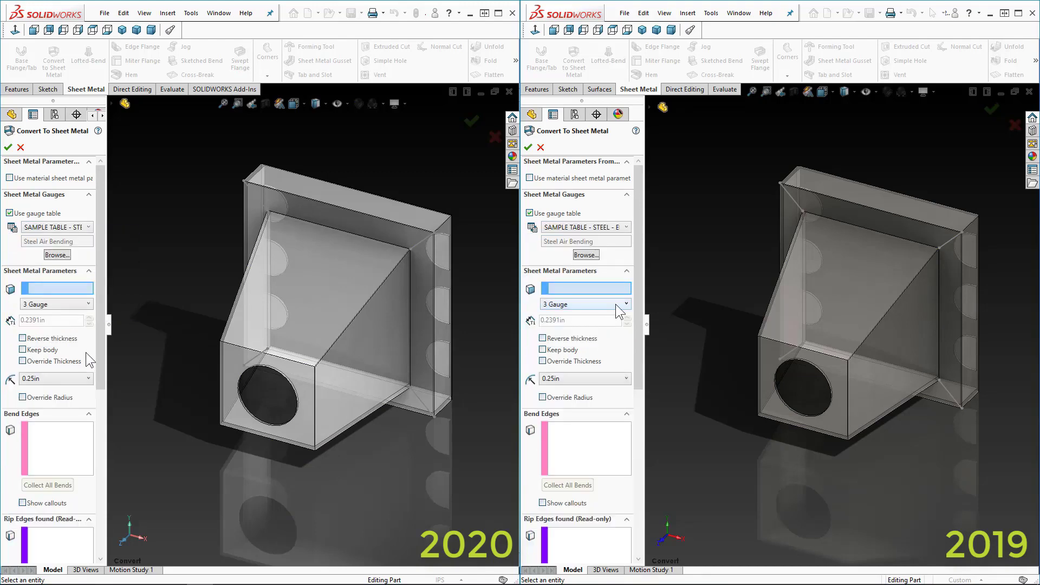
pyautogui.click(86, 304)
pyautogui.click(58, 435)
pyautogui.click(237, 421)
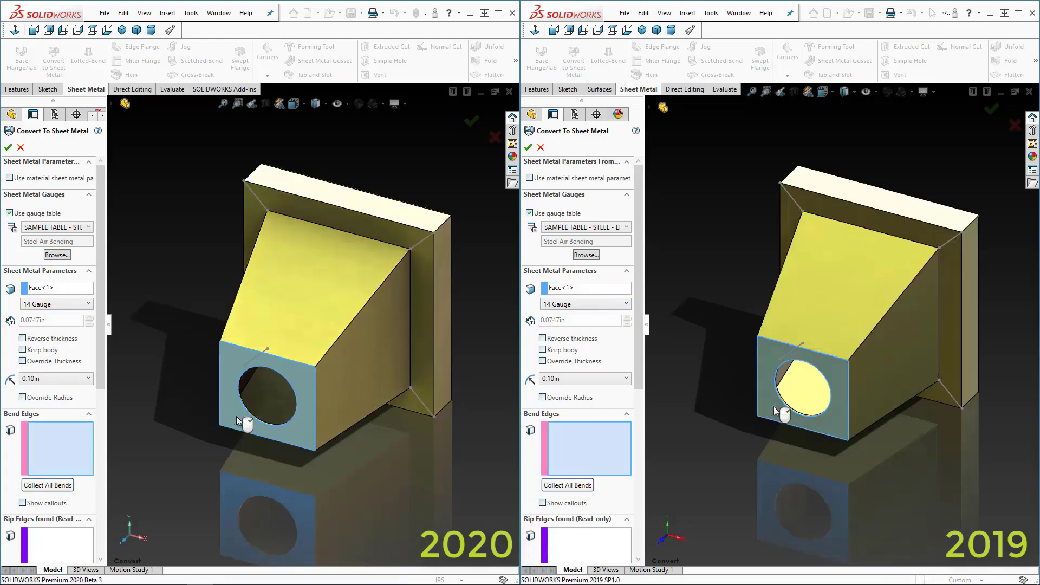
pyautogui.moveTo(639, 278); pyautogui.dragTo(638, 393)
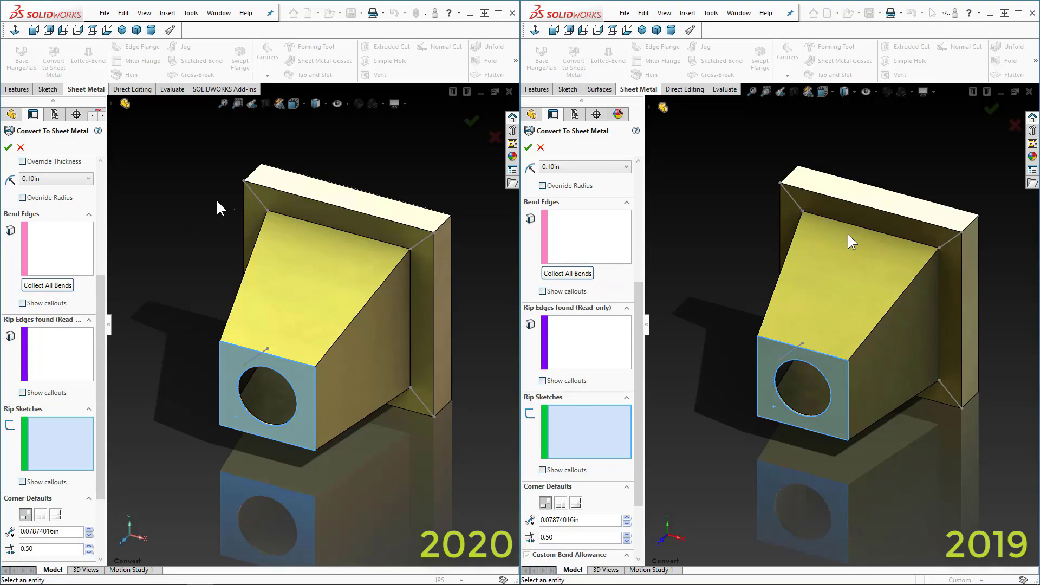
# Step: Add the three corner rip sketches and the front-face rip sketches in both panes
pyautogui.click(251, 192)
pyautogui.click(797, 202)
pyautogui.click(408, 244)
pyautogui.click(949, 244)
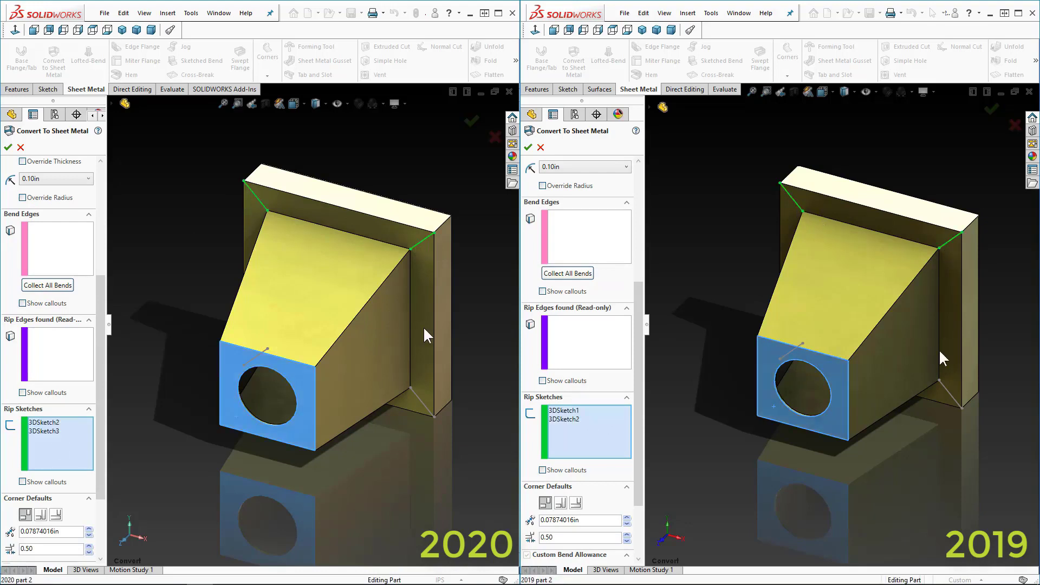
pyautogui.click(419, 397)
pyautogui.click(949, 393)
pyautogui.click(259, 367)
pyautogui.click(791, 353)
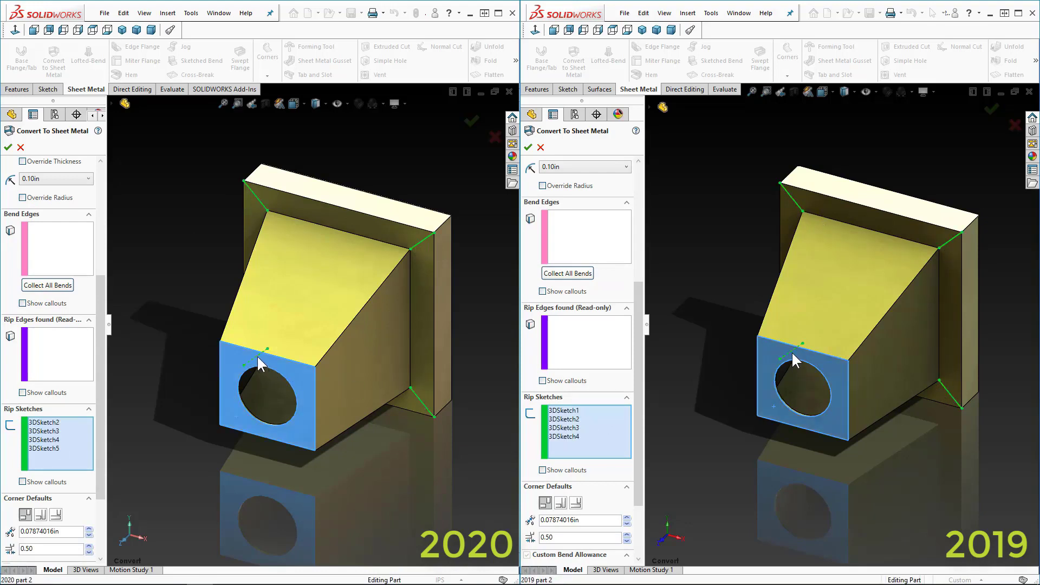
pyautogui.click(67, 250)
pyautogui.click(593, 254)
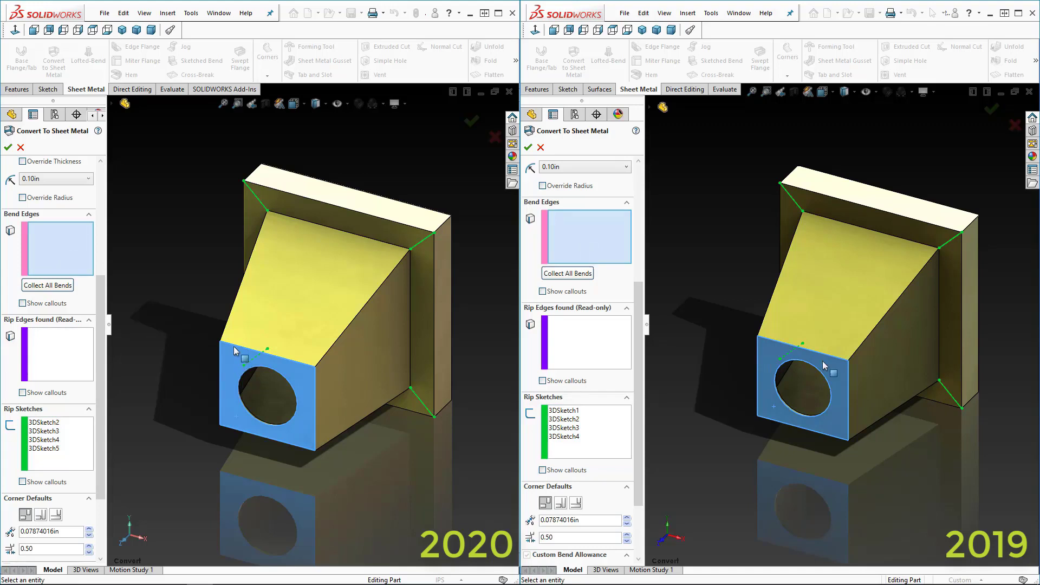
# Step: Mark the square end's side and top edges and two transition edges as bends
pyautogui.click(222, 359)
pyautogui.click(848, 379)
pyautogui.click(233, 428)
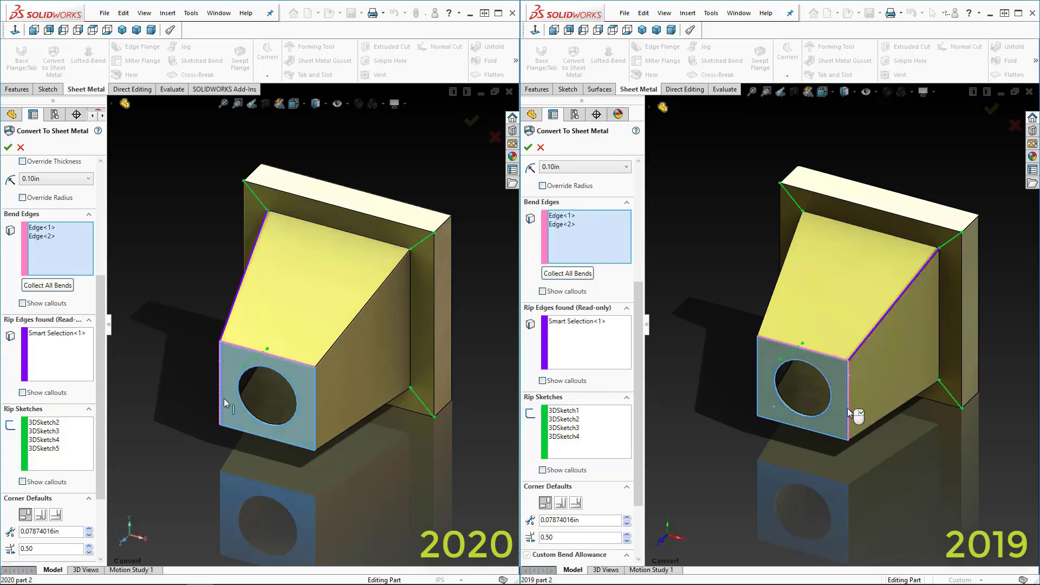
pyautogui.click(802, 428)
pyautogui.click(316, 401)
pyautogui.click(758, 404)
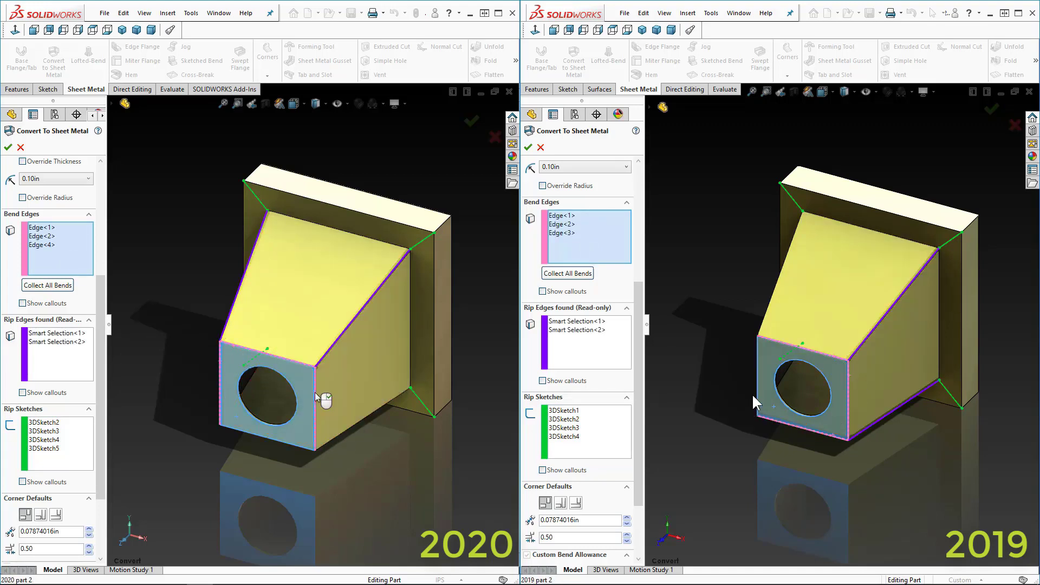
pyautogui.click(291, 444)
pyautogui.click(762, 400)
pyautogui.click(355, 237)
pyautogui.click(879, 237)
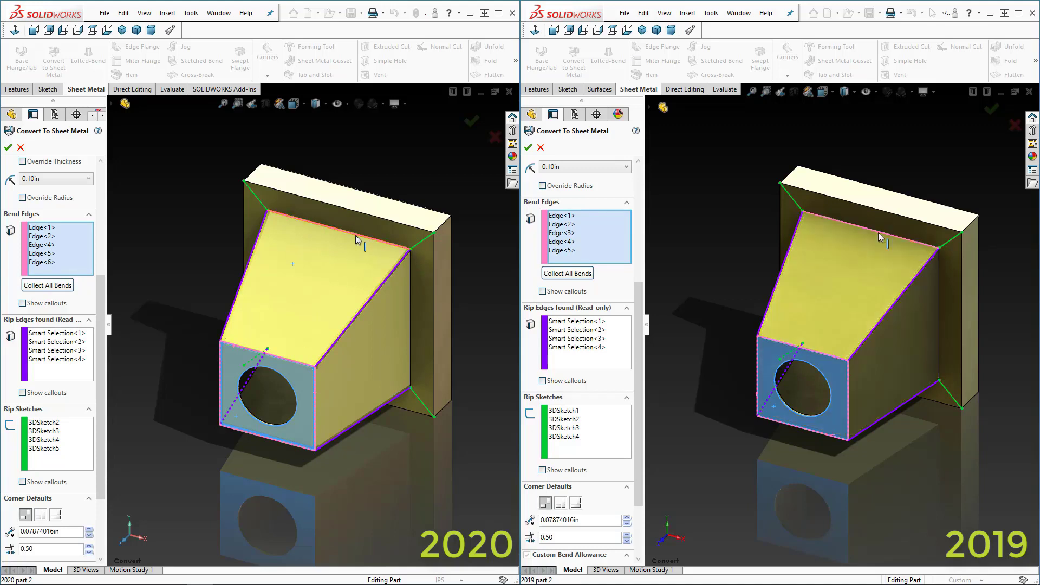
# Step: Add the sloped face's side edges, the hidden bottom-back edge and back-plate edges as bends
pyautogui.click(411, 271)
pyautogui.click(939, 288)
pyautogui.click(267, 252)
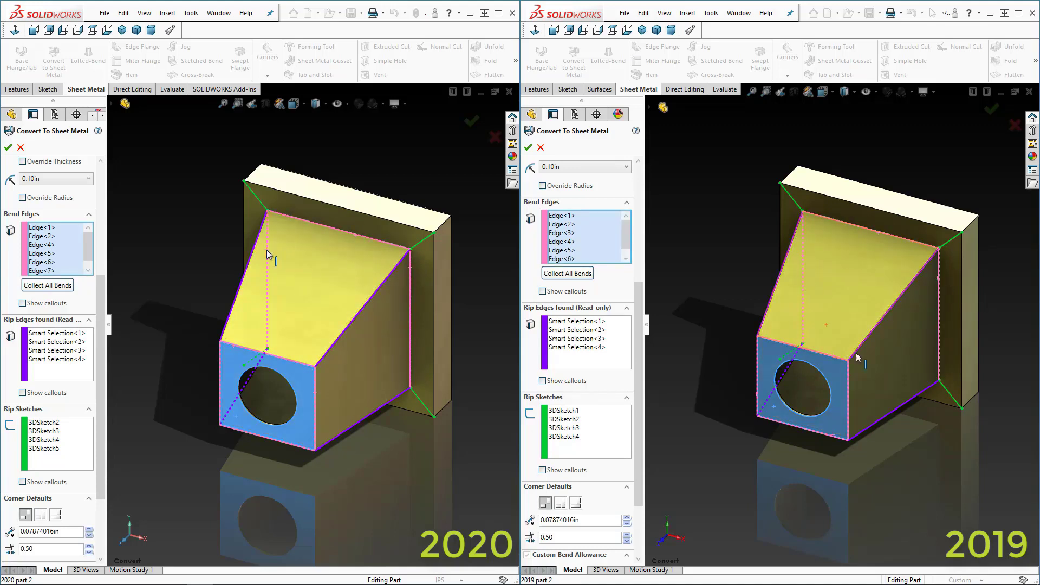
pyautogui.click(802, 254)
pyautogui.click(366, 376)
pyautogui.click(898, 370)
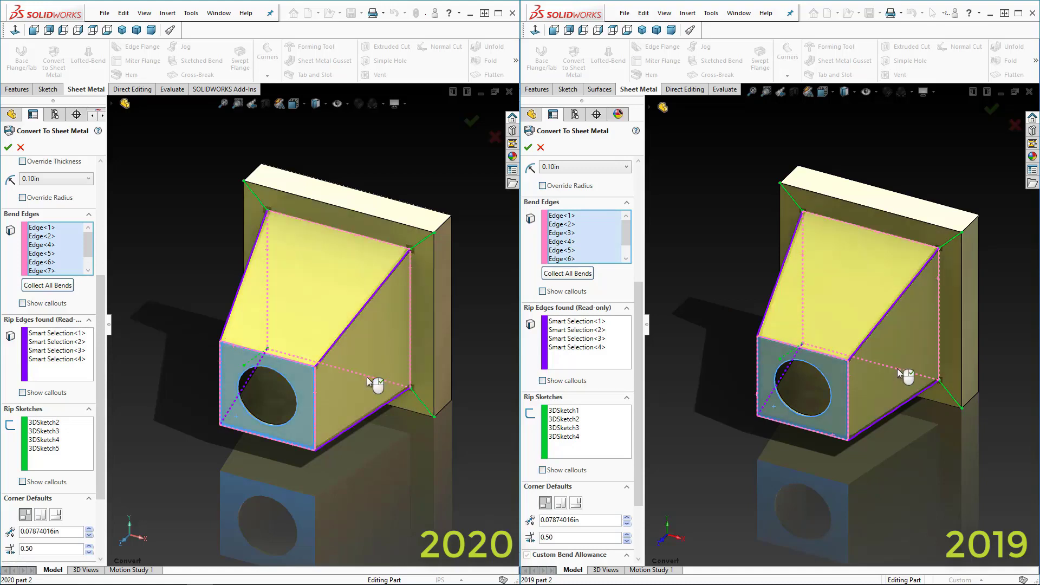
pyautogui.click(375, 218)
pyautogui.click(884, 213)
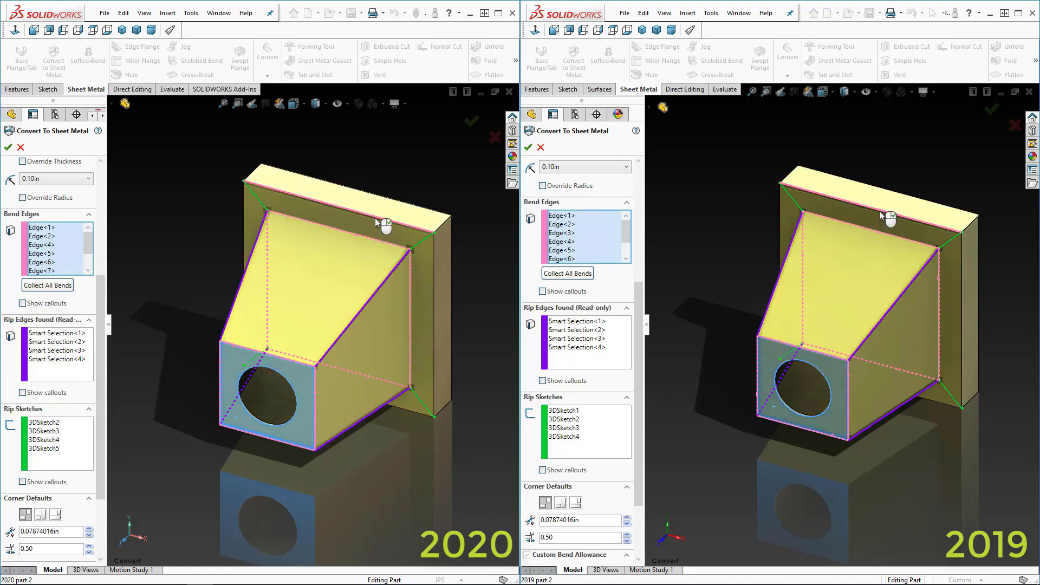
pyautogui.click(433, 261)
pyautogui.click(961, 260)
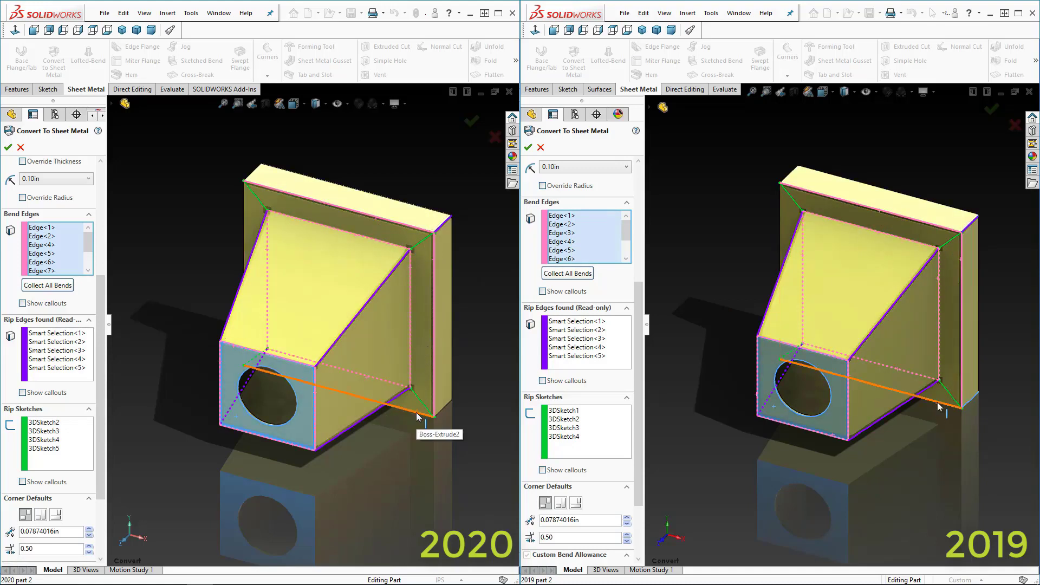
pyautogui.click(245, 232)
pyautogui.click(782, 215)
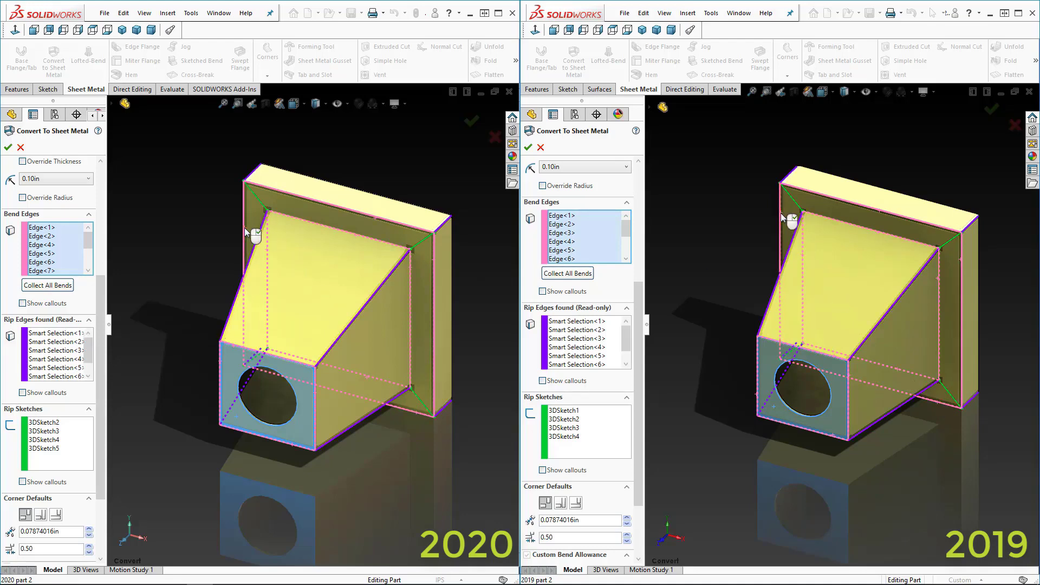
# Step: Add the last back-plate vertical edge as a bend and apply; 2019 reports 'Unable to thicken the surface'
pyautogui.moveTo(244, 228); pyautogui.dragTo(231, 186, button='right')
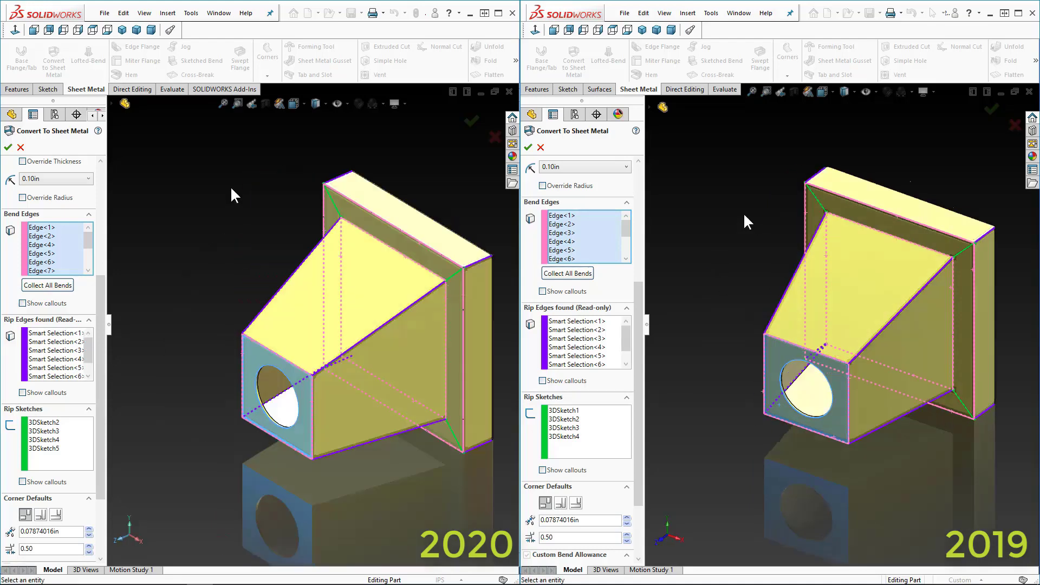
pyautogui.scroll(-5, 362, 389)
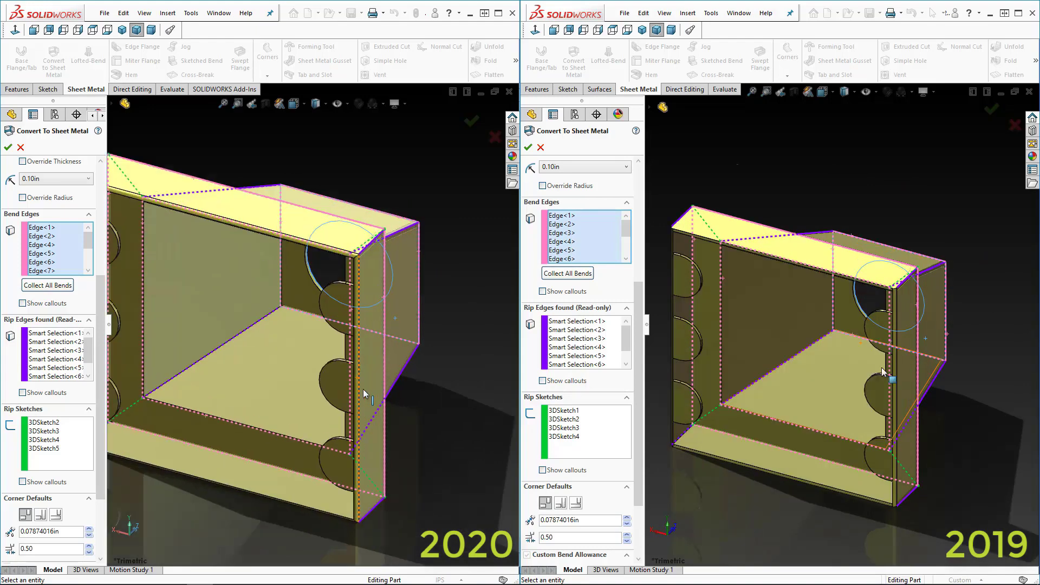
pyautogui.click(334, 367)
pyautogui.scroll(5, 294, 372)
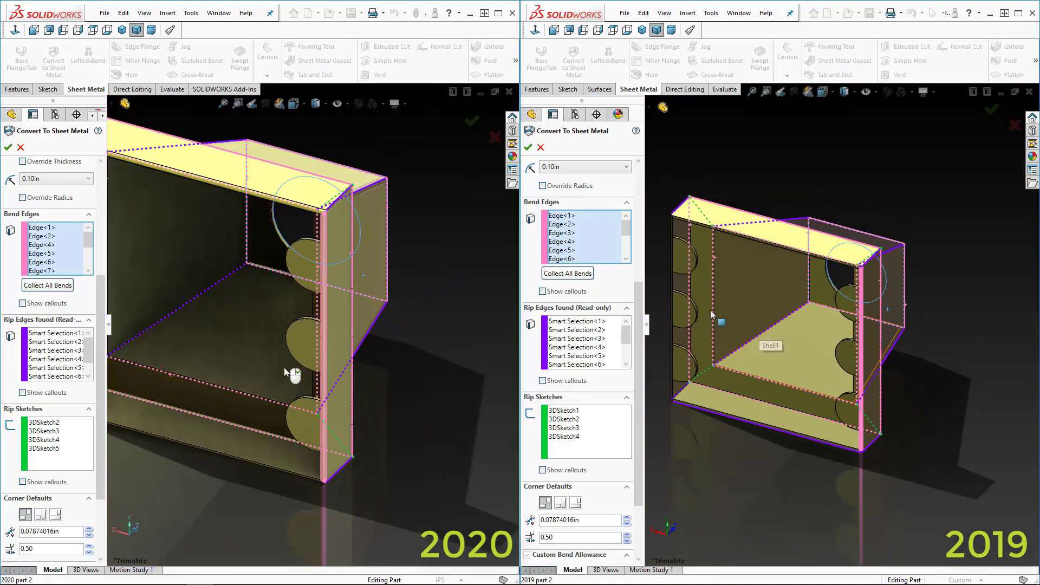
pyautogui.scroll(-8, 178, 298)
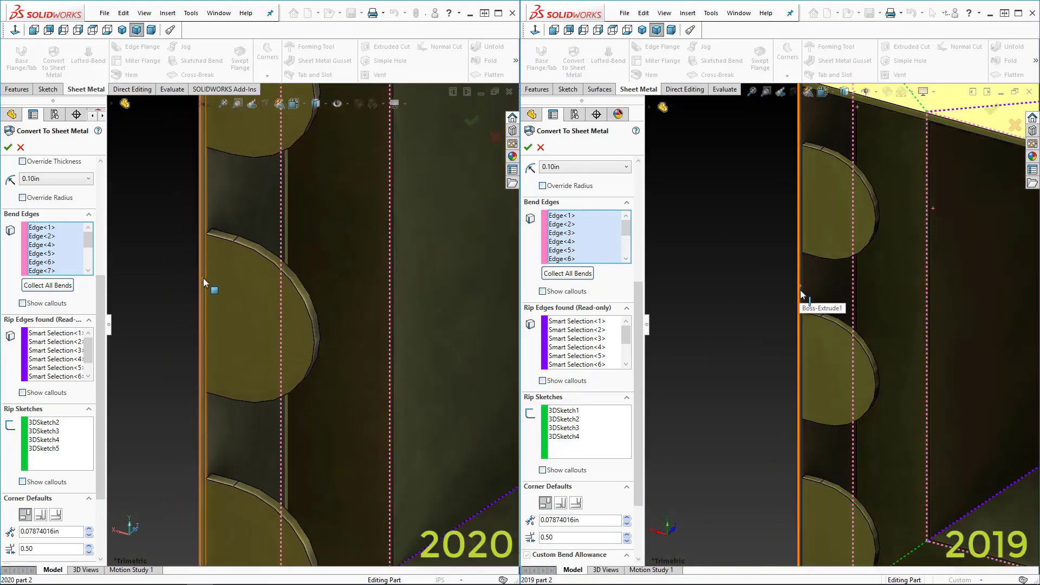
pyautogui.click(203, 278)
pyautogui.scroll(8, 184, 290)
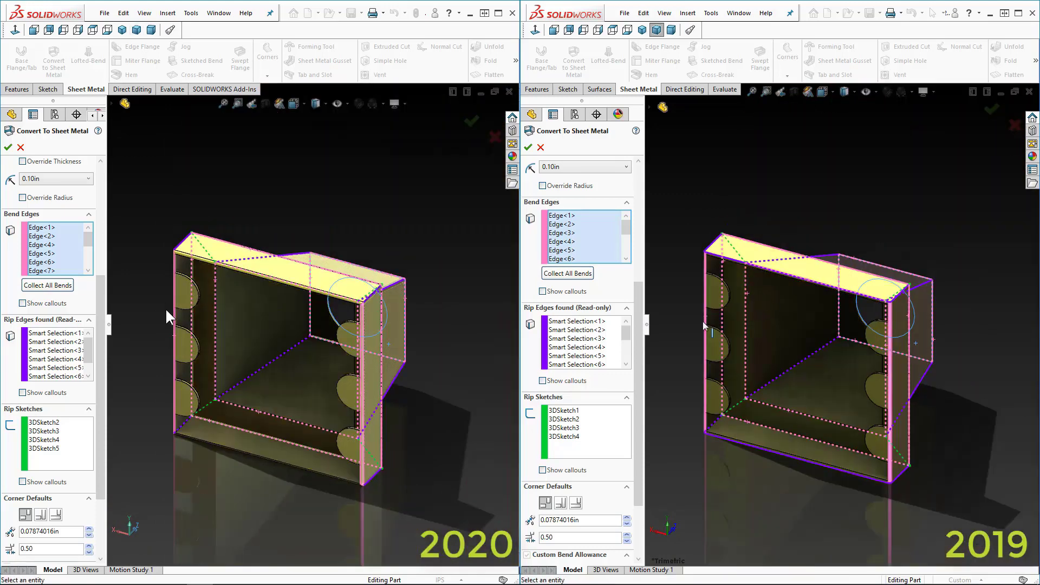
pyautogui.moveTo(102, 313); pyautogui.dragTo(96, 378)
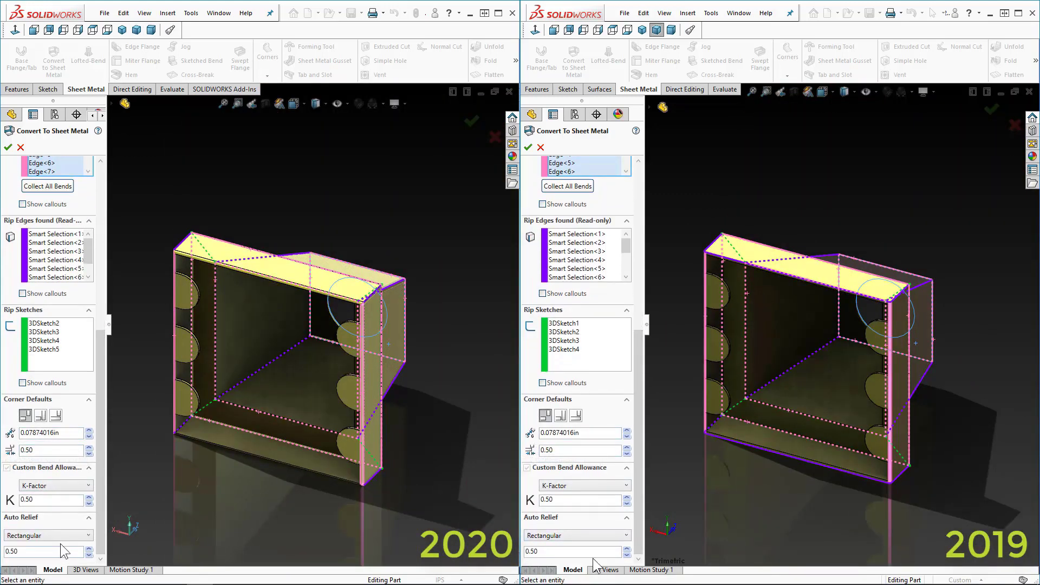
pyautogui.click(528, 147)
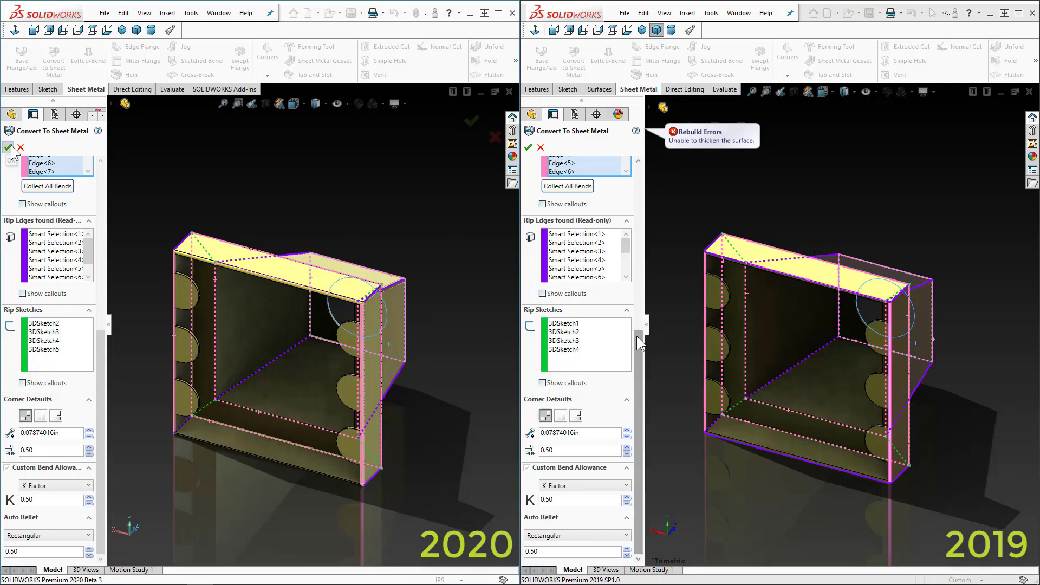
# Step: Delete the Face<2> entry from the 2019 Bend Edges list and apply the conversion
pyautogui.moveTo(637, 337); pyautogui.dragTo(624, 267)
pyautogui.click(564, 269)
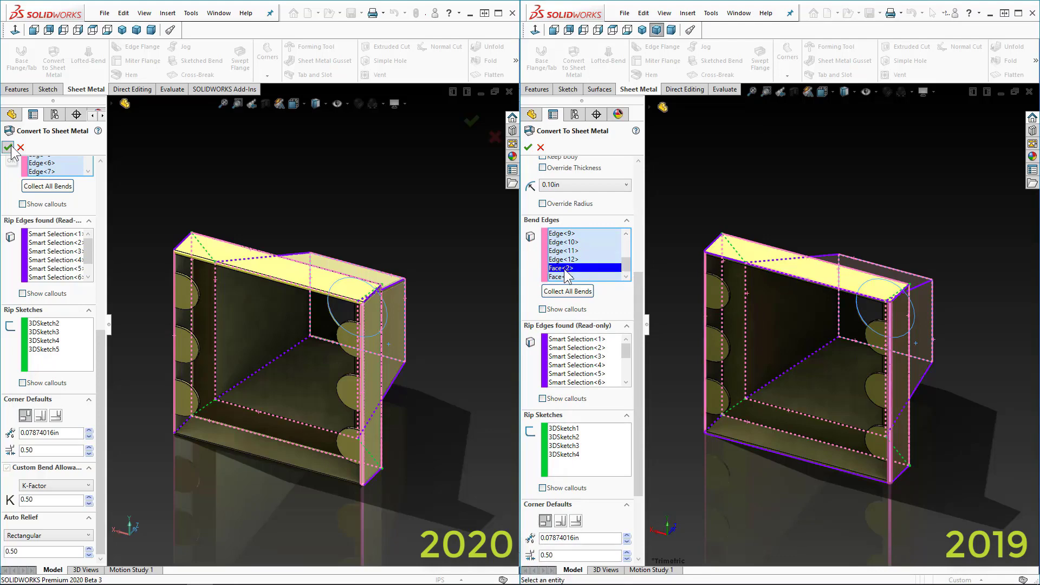
pyautogui.rightClick(565, 271)
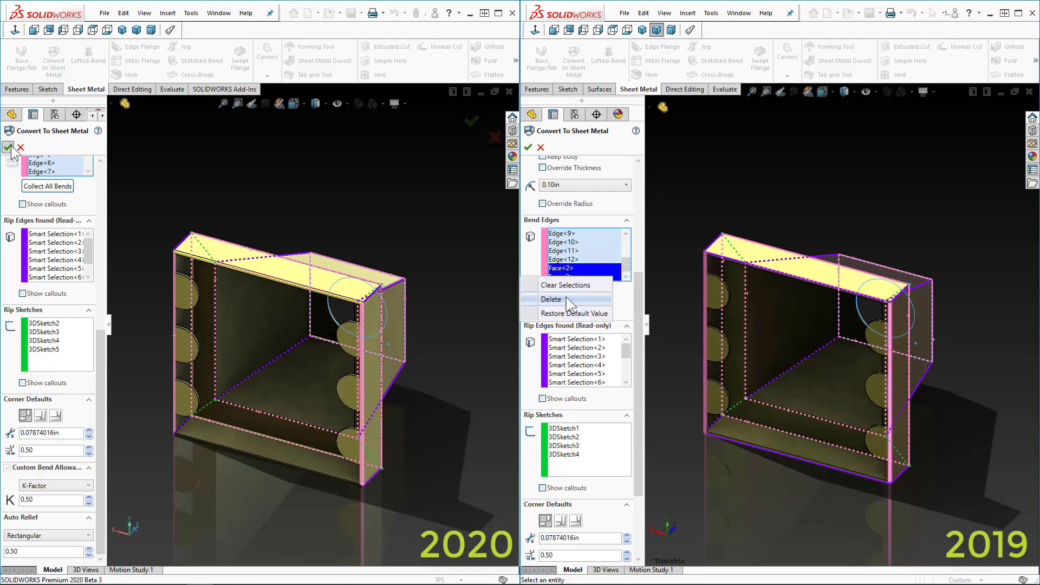
pyautogui.click(567, 299)
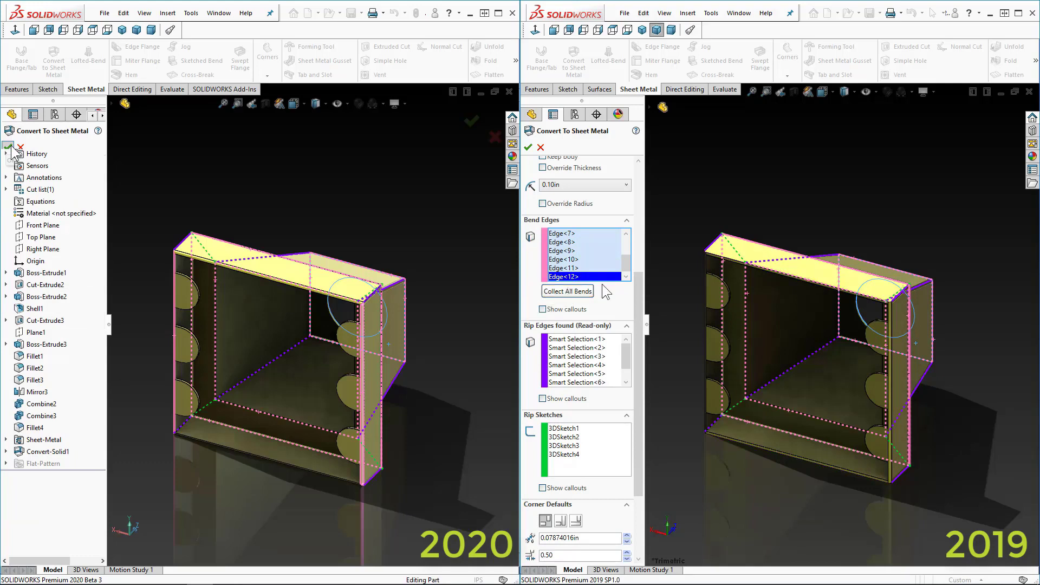
pyautogui.click(527, 148)
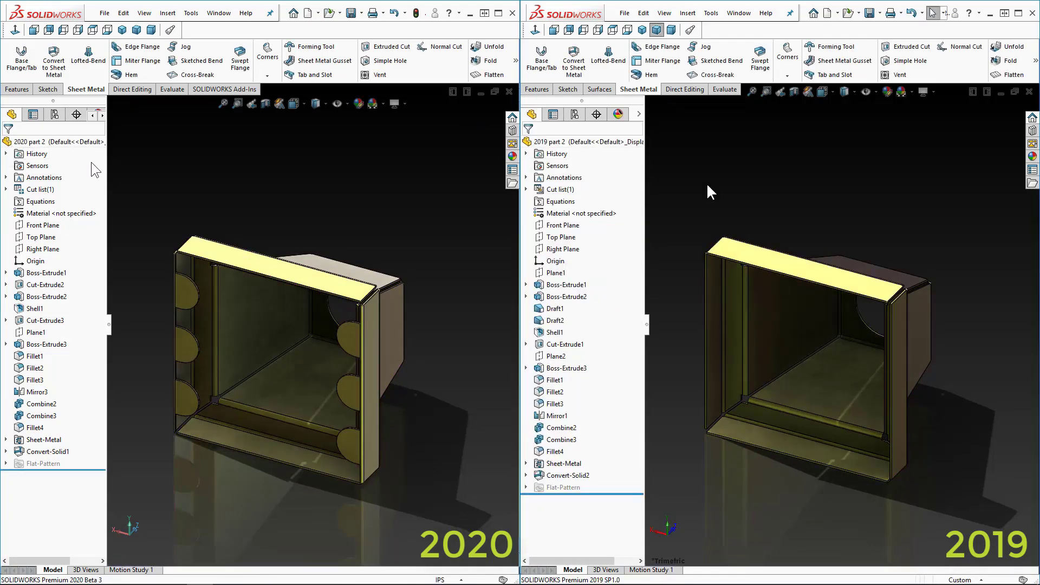
# Step: Restore the saved Convert view and flatten both parts, showing tabs only in 2020
pyautogui.press('space')
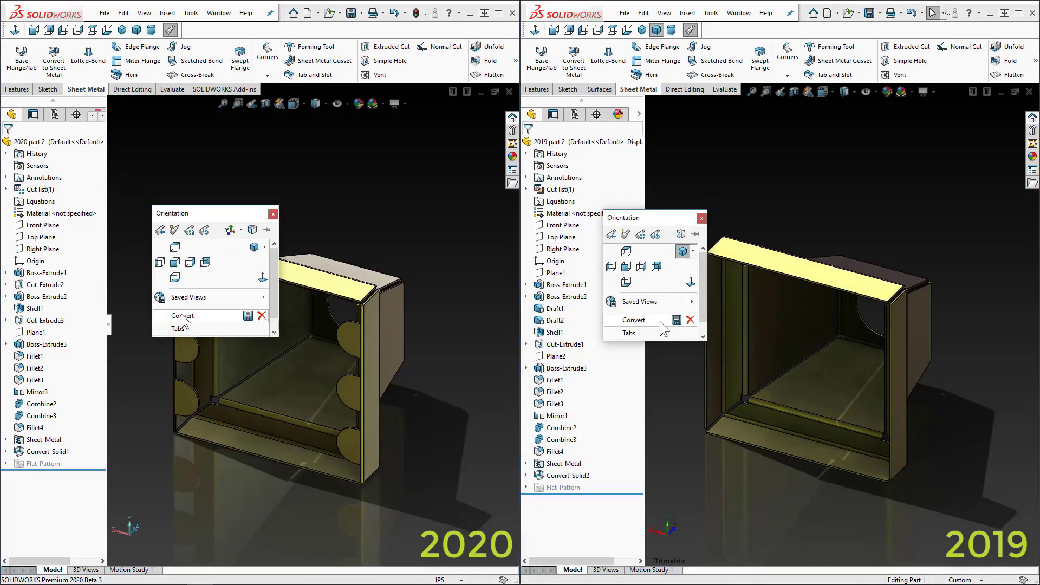
pyautogui.click(179, 316)
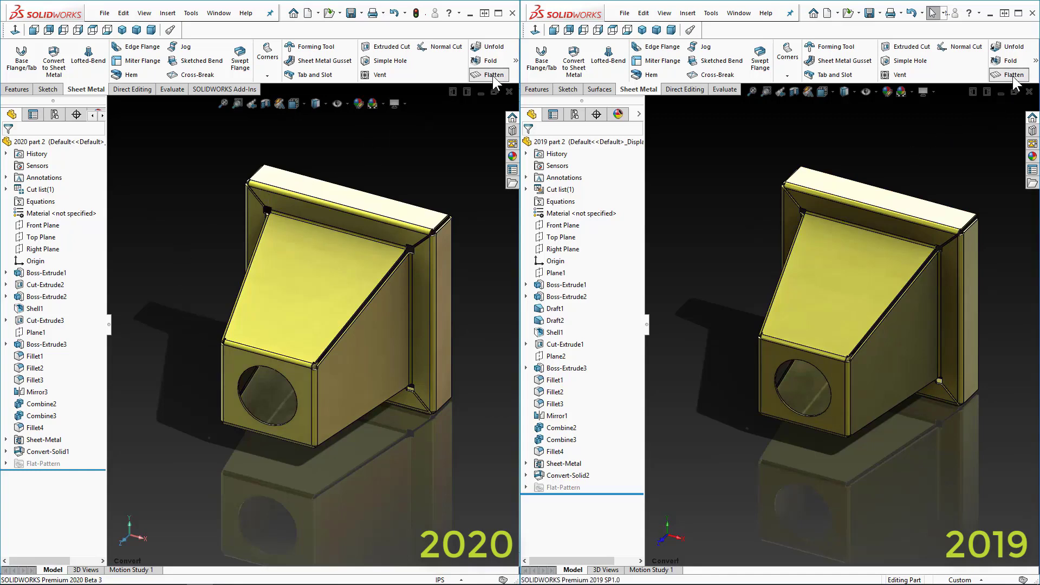
pyautogui.click(492, 75)
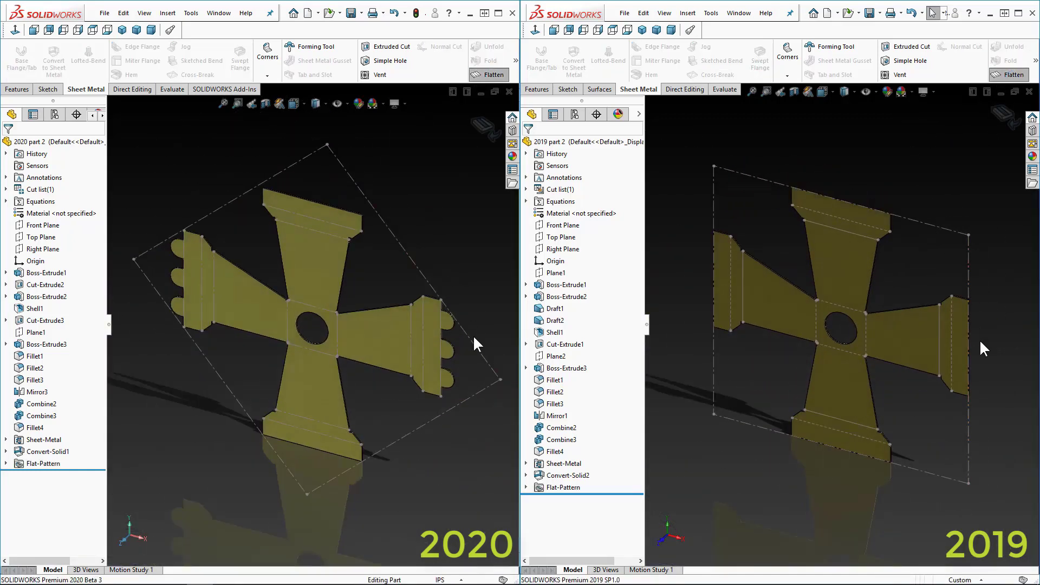
pyautogui.click(980, 341)
pyautogui.click(701, 272)
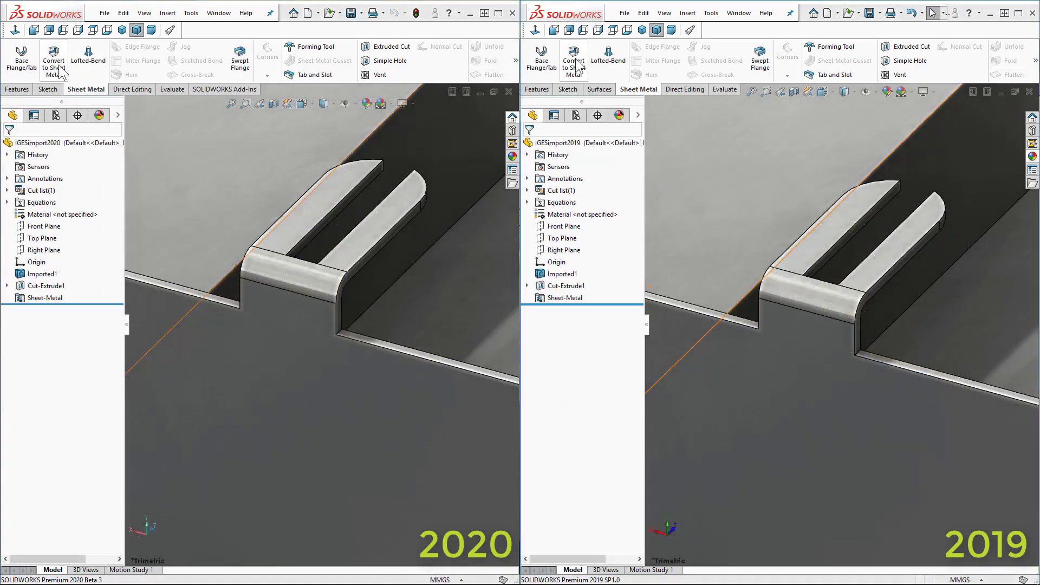
# Step: Convert the imported part with the flat plate face fixed and the curved face as a bend
pyautogui.click(54, 64)
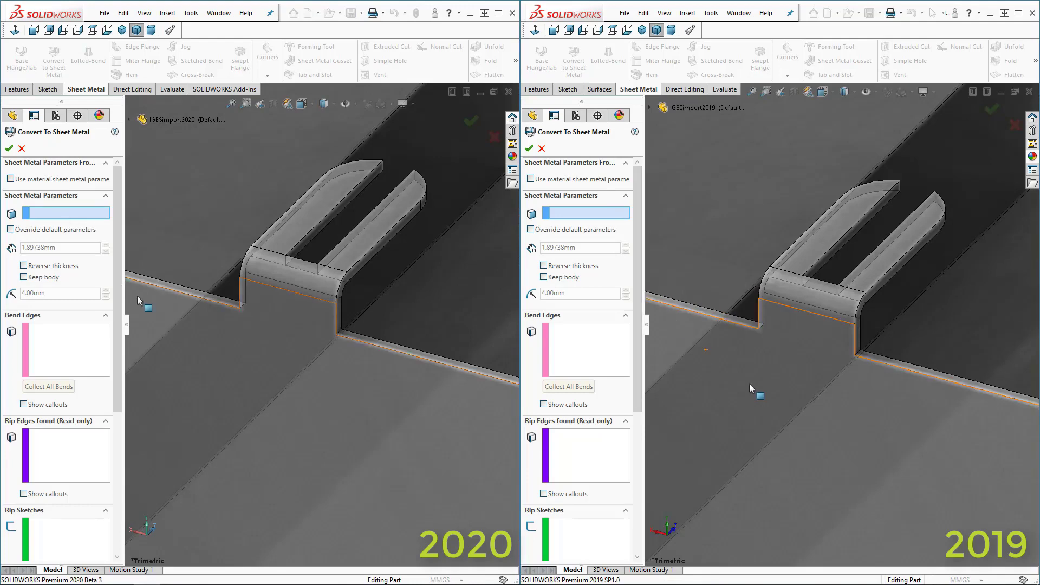
pyautogui.click(288, 359)
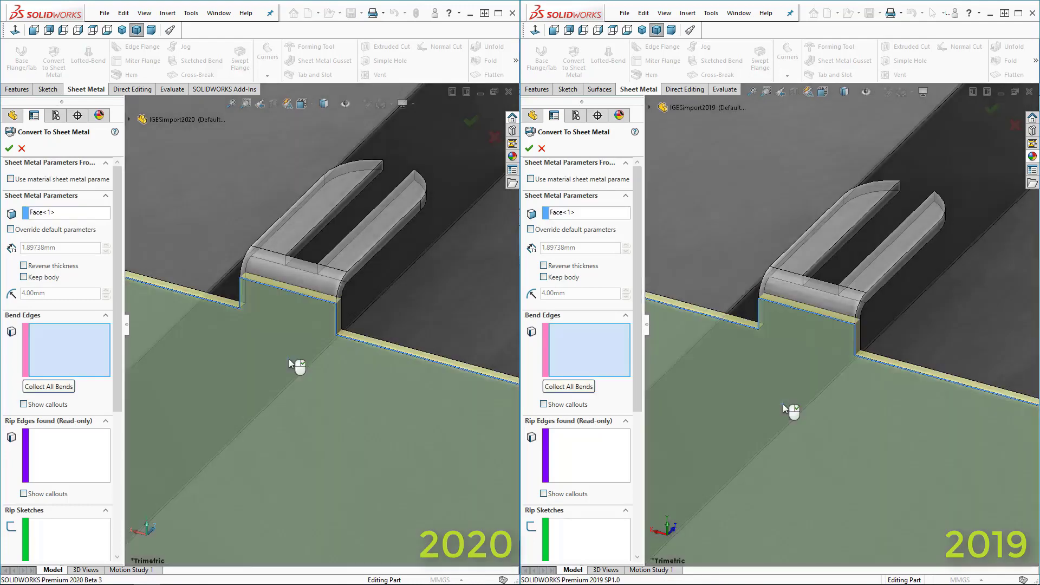
pyautogui.click(311, 282)
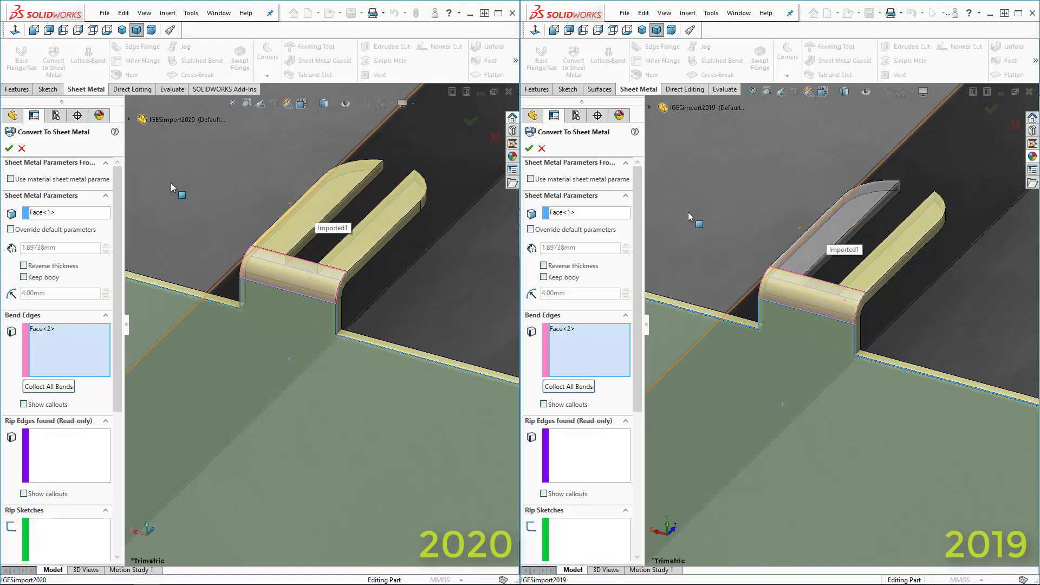
# Step: Apply both conversions; 2020 keeps both prongs while 2019 keeps only one
pyautogui.click(8, 148)
pyautogui.click(529, 148)
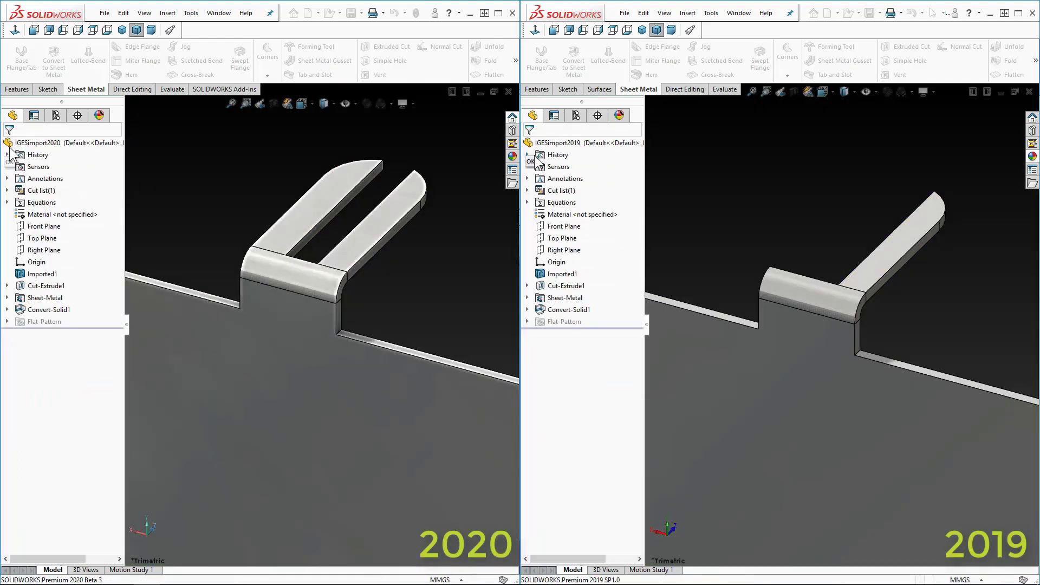